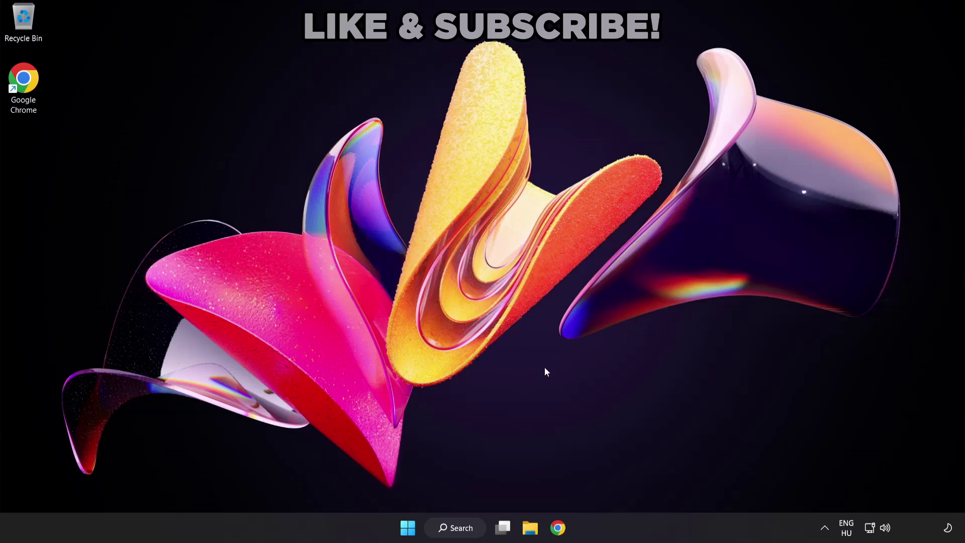
Step: Switch the sound output from CABLE Input to Speakers (High Definition Audio Device) in Quick Settings
click(885, 531)
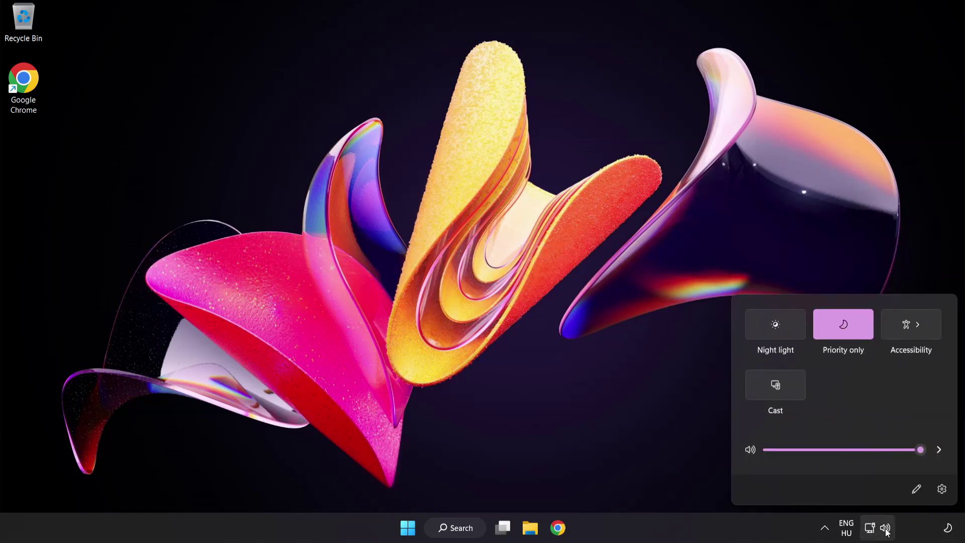
click(937, 451)
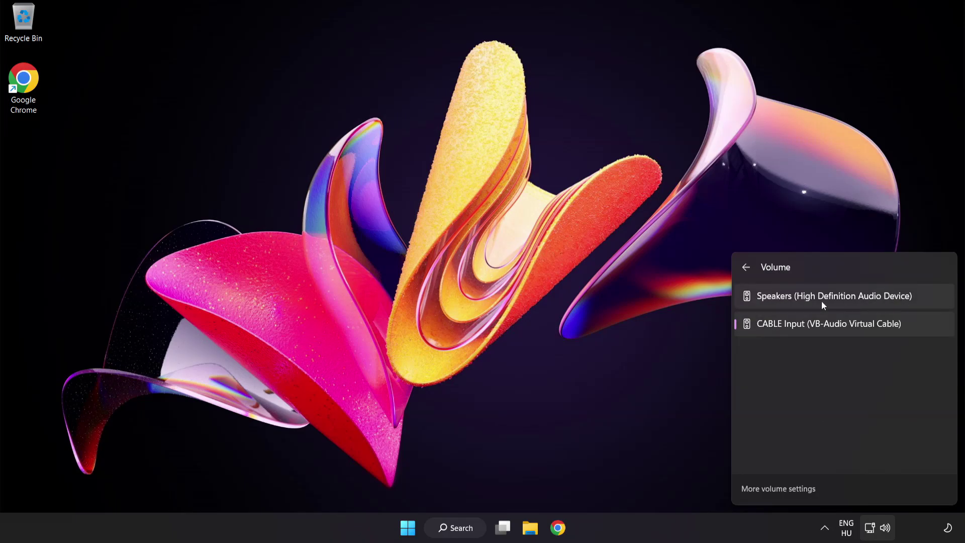
click(922, 300)
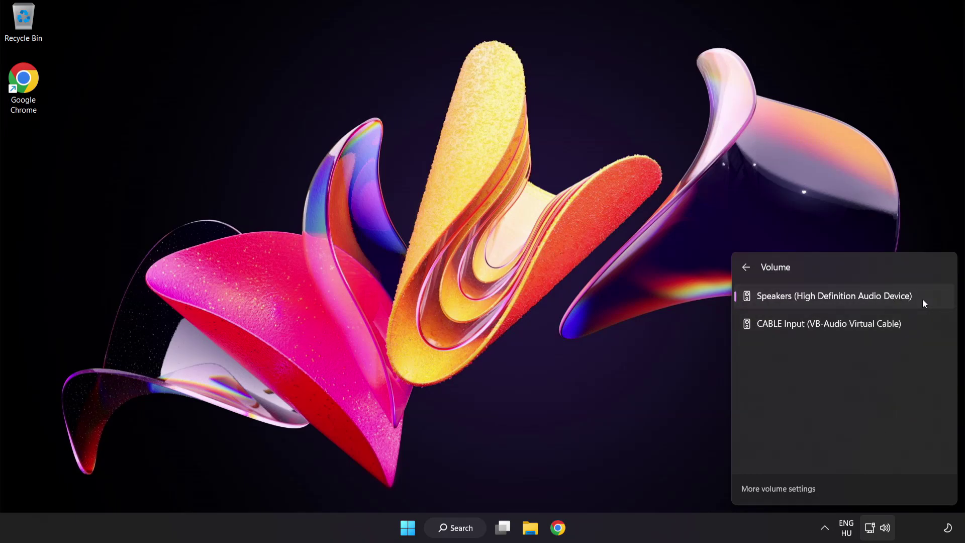
click(463, 267)
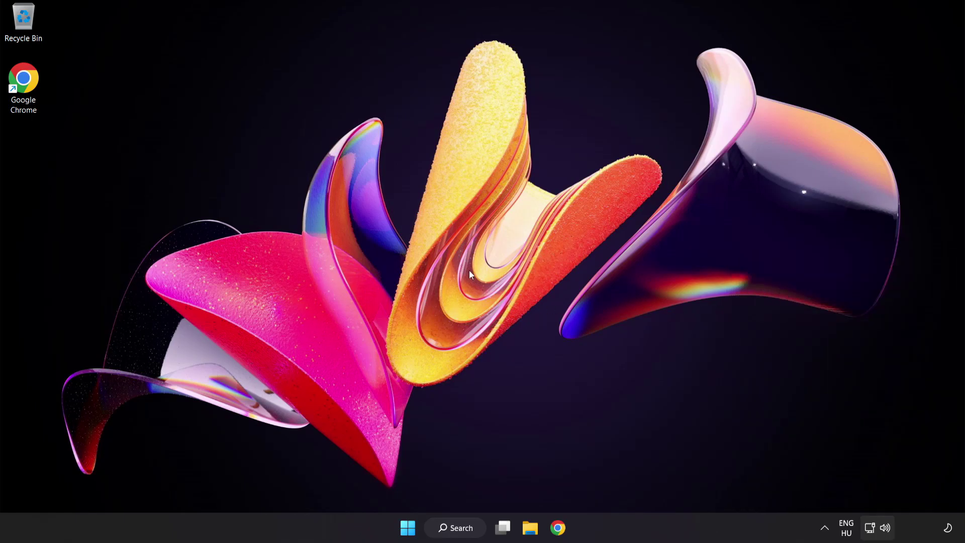
Step: Go to the Volume mixer and reset all sound devices and app volumes to recommended defaults
right_click(885, 527)
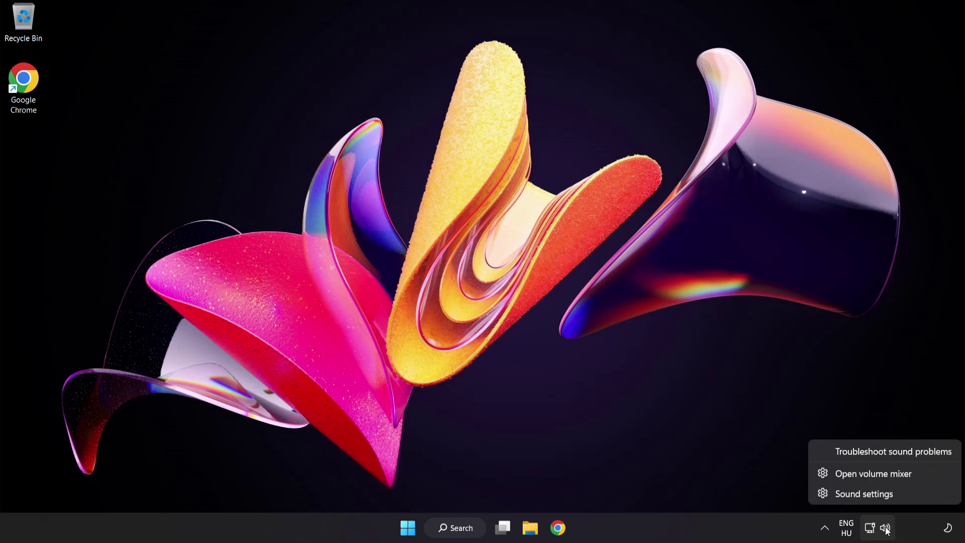
click(926, 475)
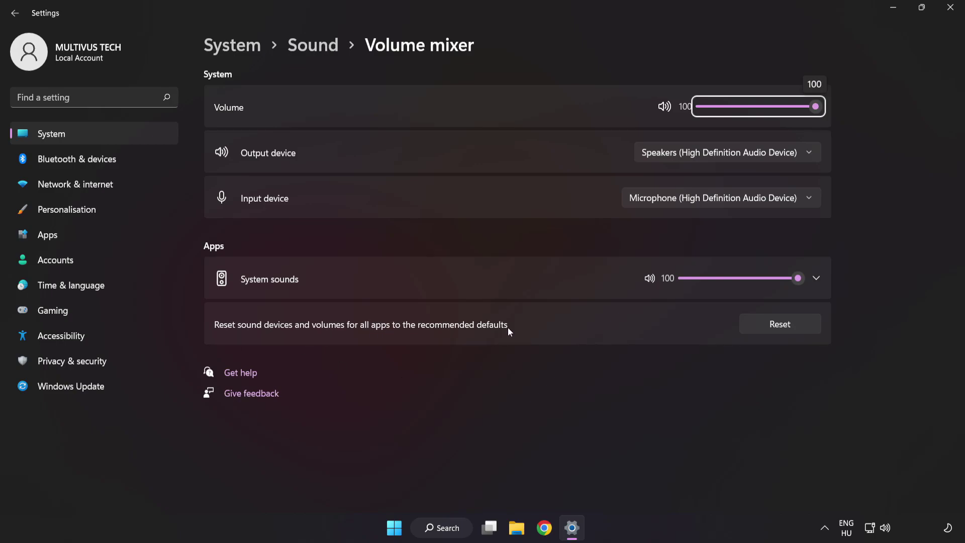
click(799, 330)
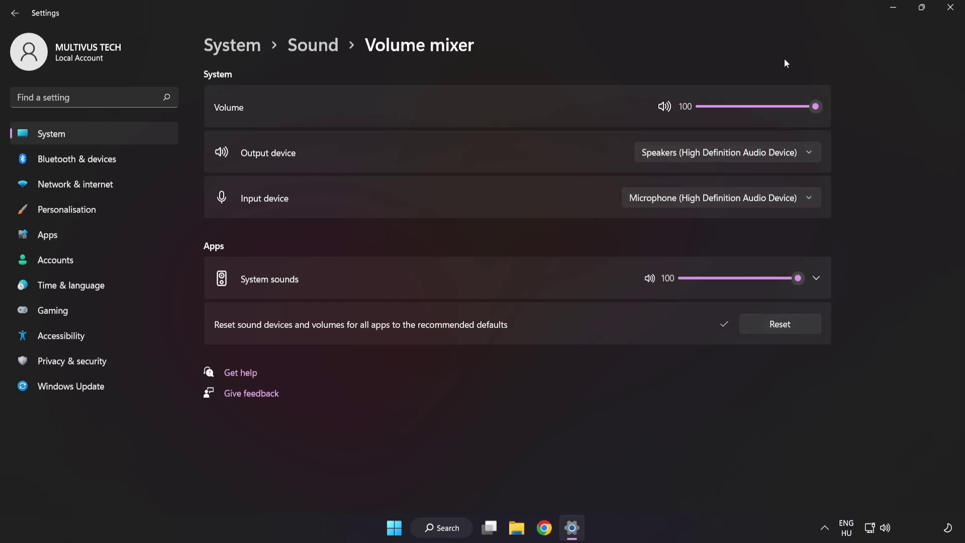
Step: Reopen System > Sound settings, leave Speakers output volume at 100, and scroll down to Advanced
click(951, 8)
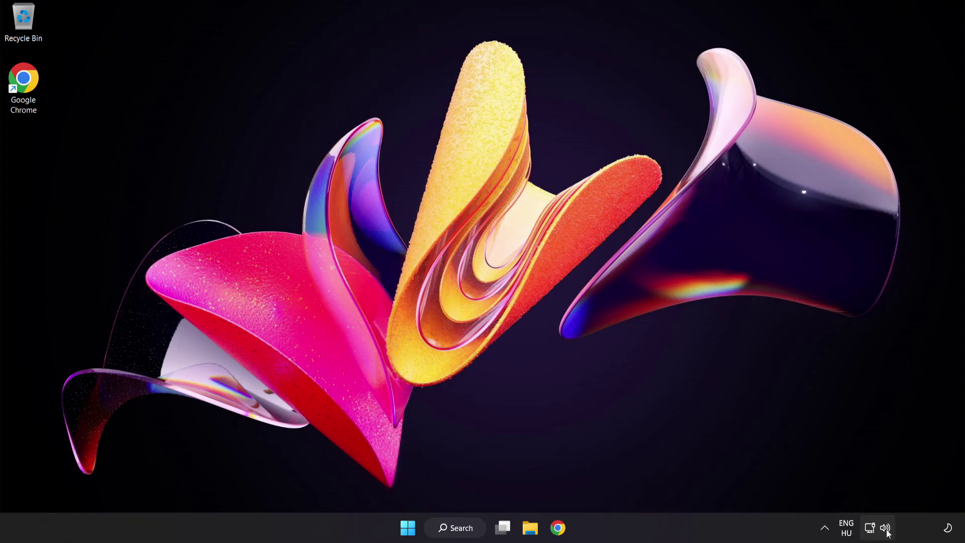
right_click(887, 528)
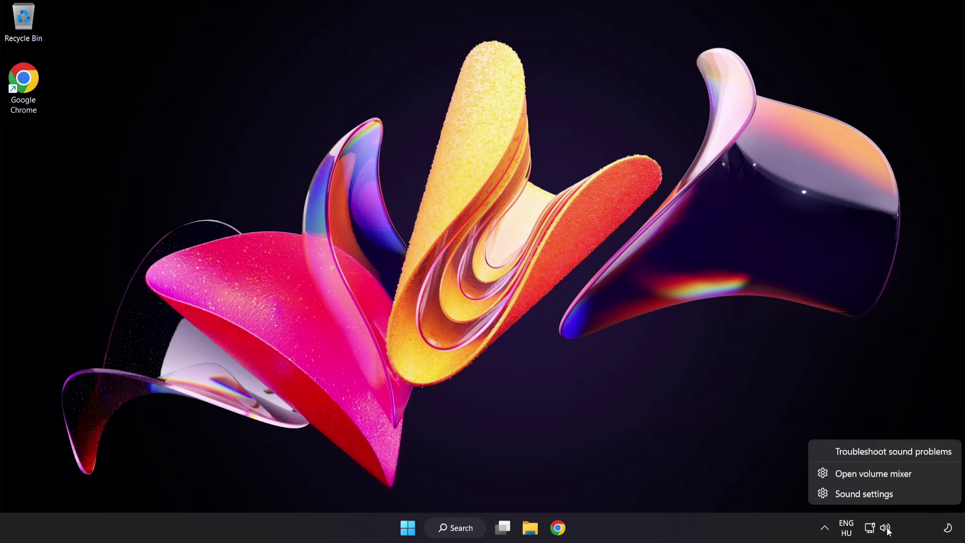
click(895, 496)
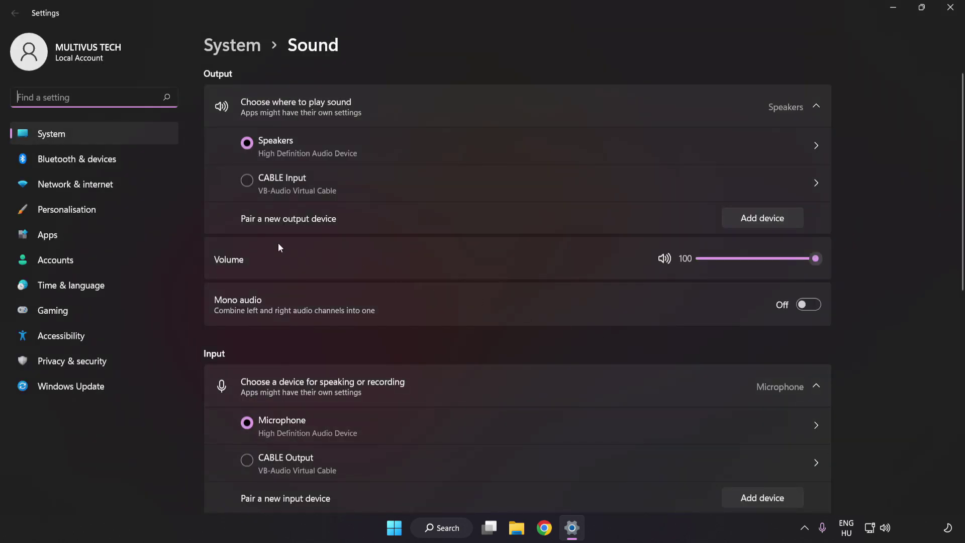
drag(807, 265, 906, 263)
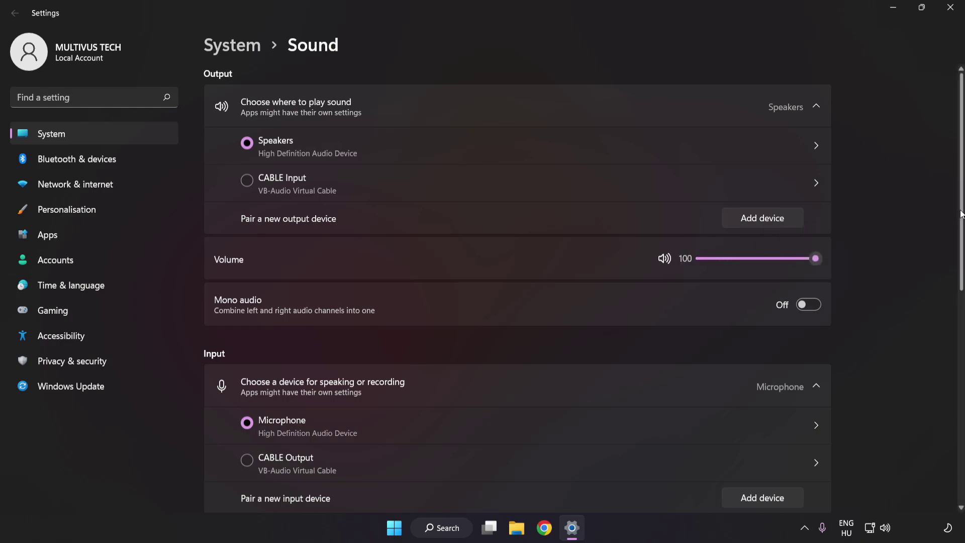
scroll(950, 341, down, 5)
scroll(950, 340, down, 3)
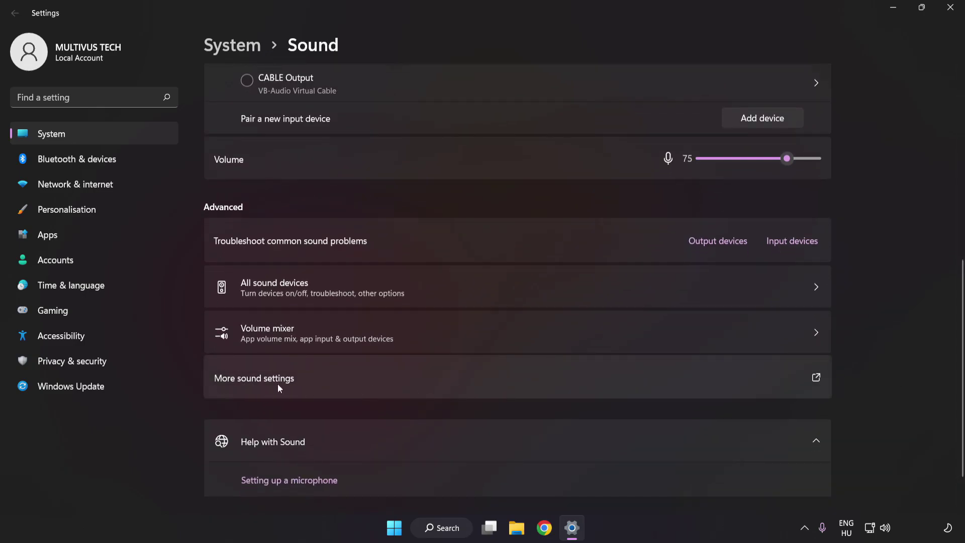
Step: In the centred classic Sound dialog, disable CABLE Input and select the Speakers playback device
click(445, 381)
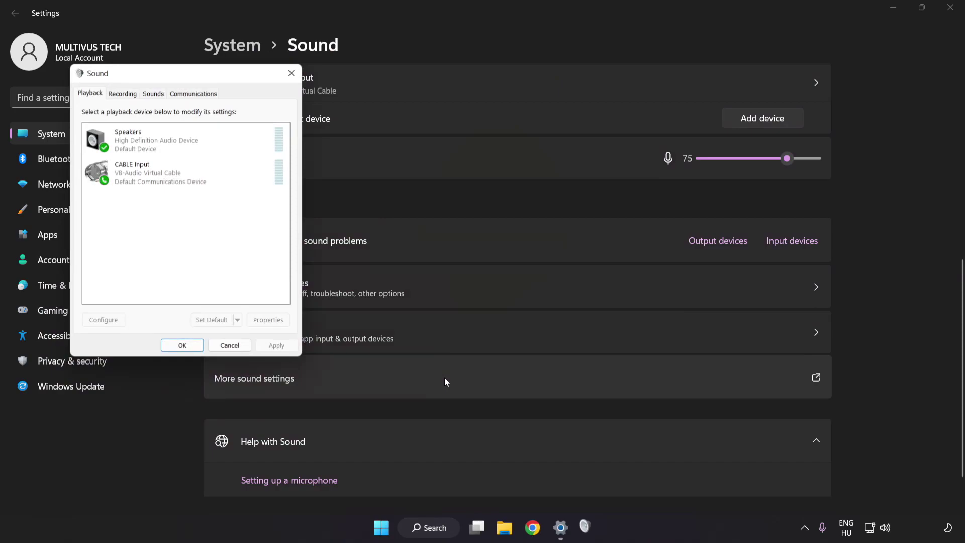
drag(189, 76, 482, 141)
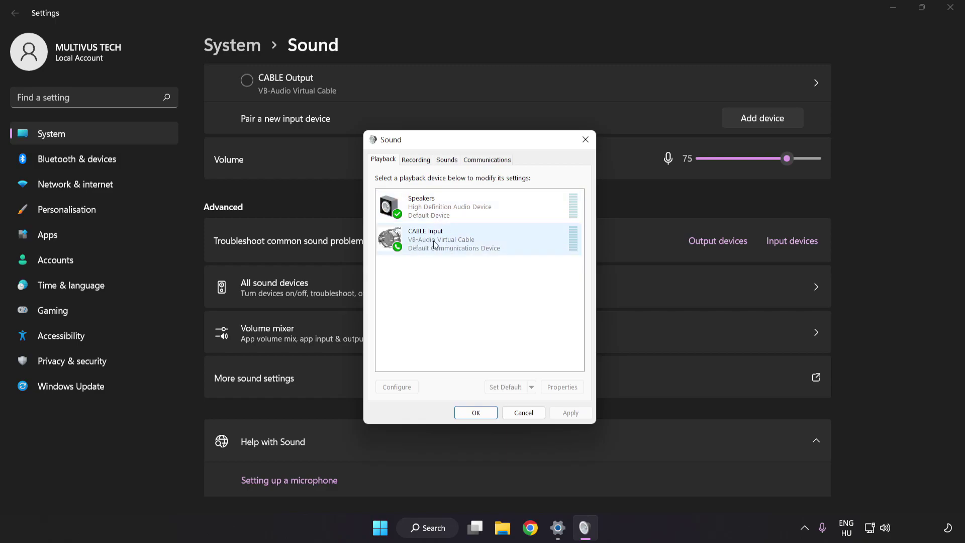
right_click(469, 242)
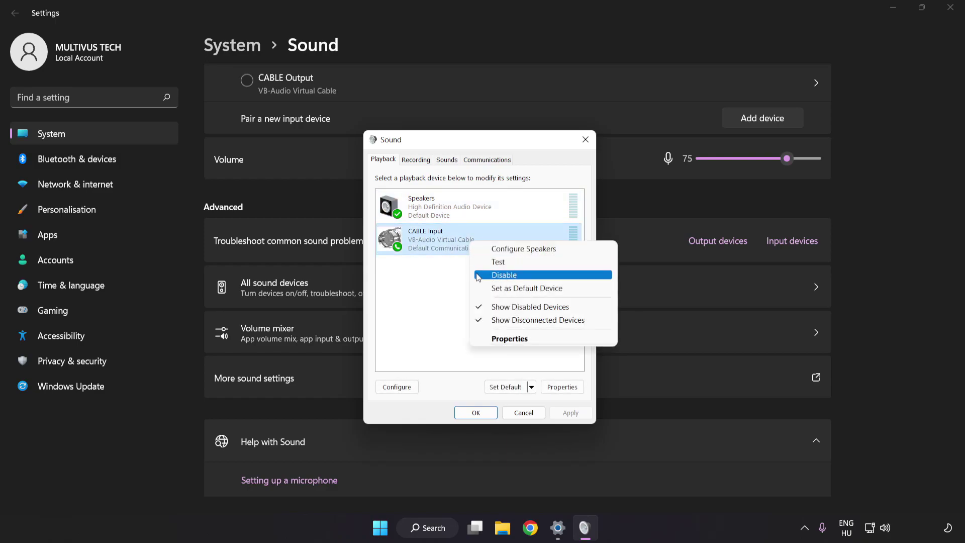
click(516, 276)
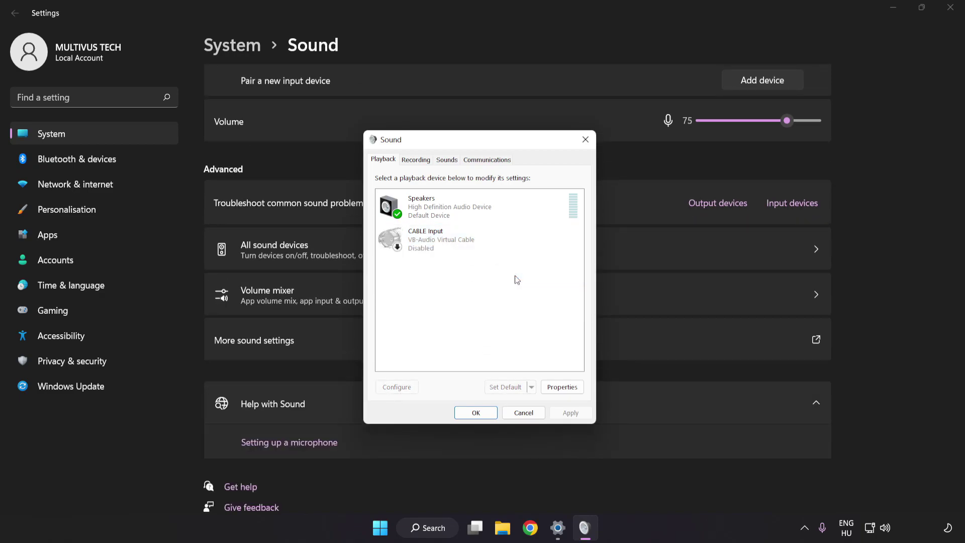
click(452, 213)
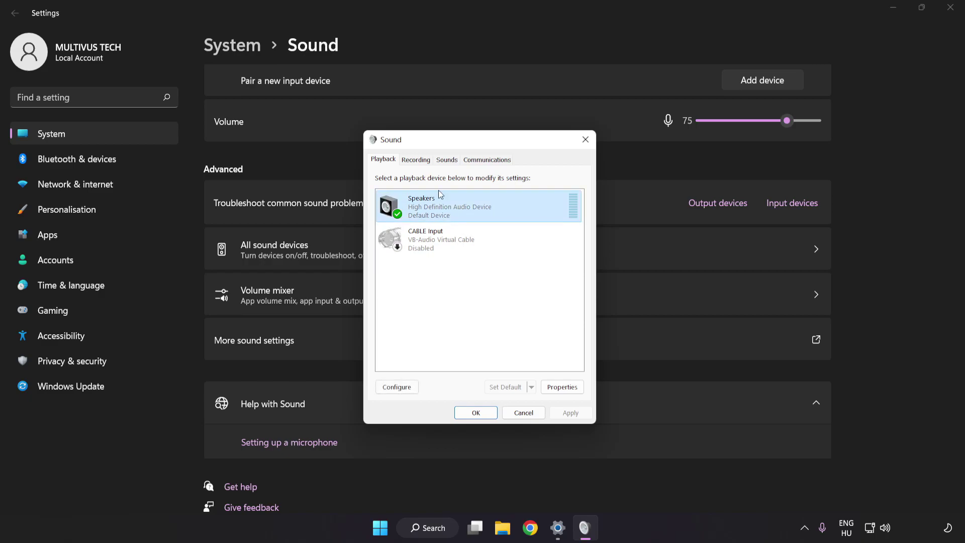
Step: Configure Speakers as 7.1 Surround, keeping all optional speakers and full-range front and surround pairs
right_click(503, 207)
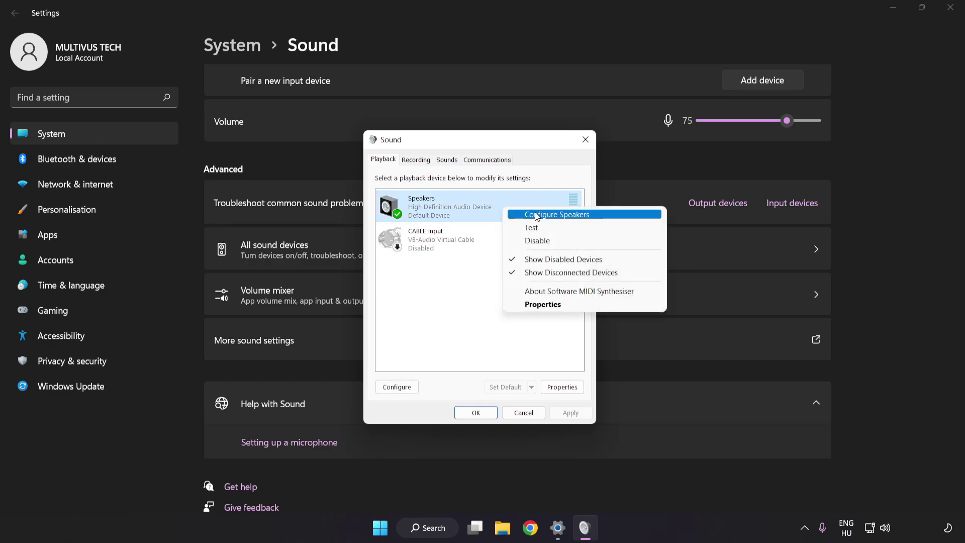
click(599, 220)
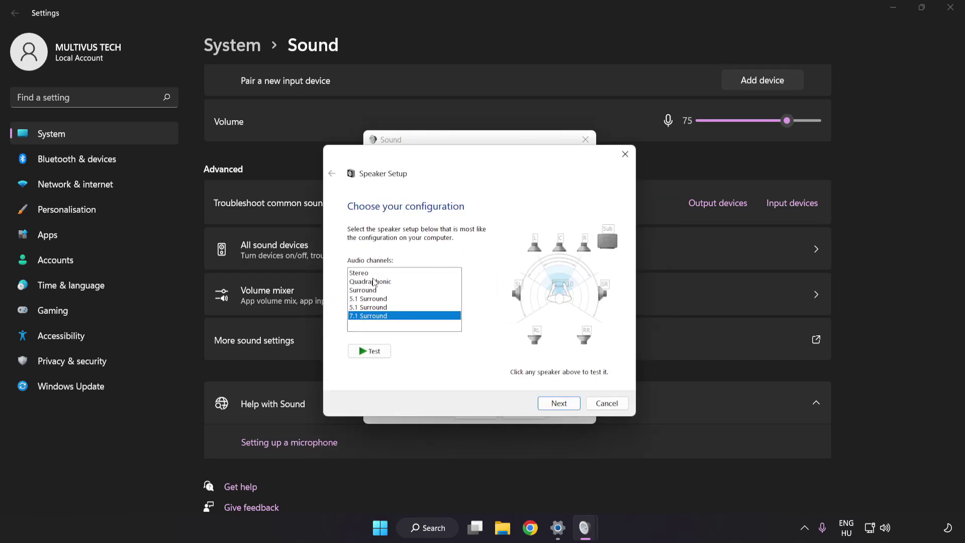
drag(372, 273, 392, 316)
click(559, 405)
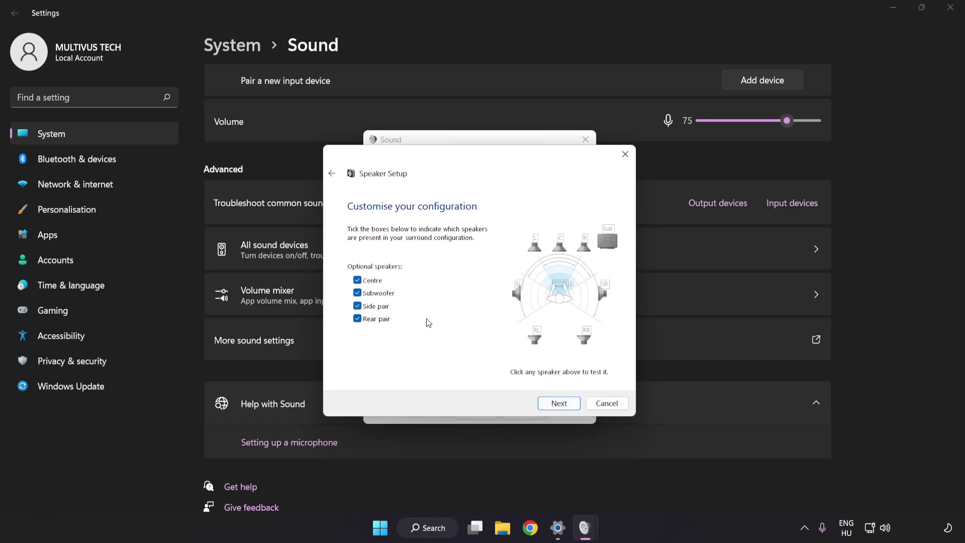
click(559, 404)
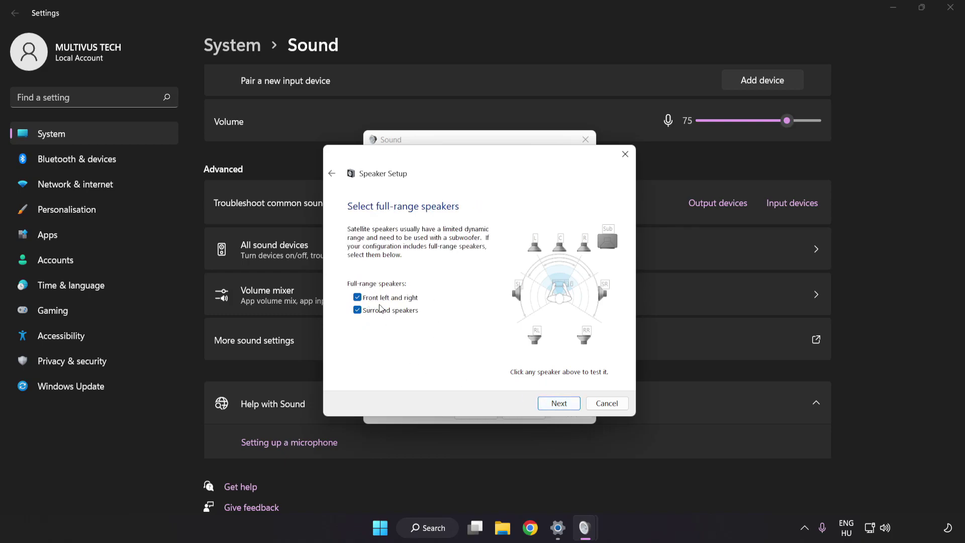
click(553, 405)
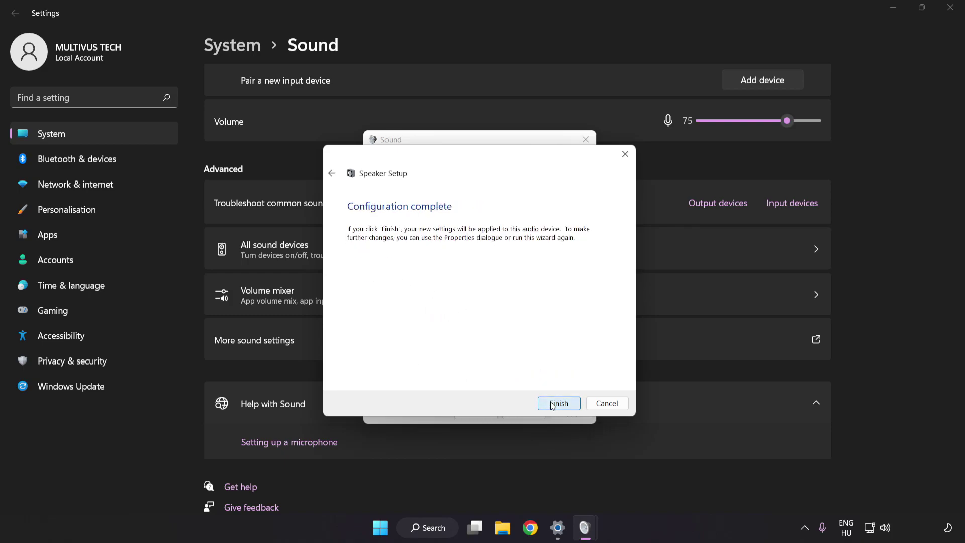
click(553, 404)
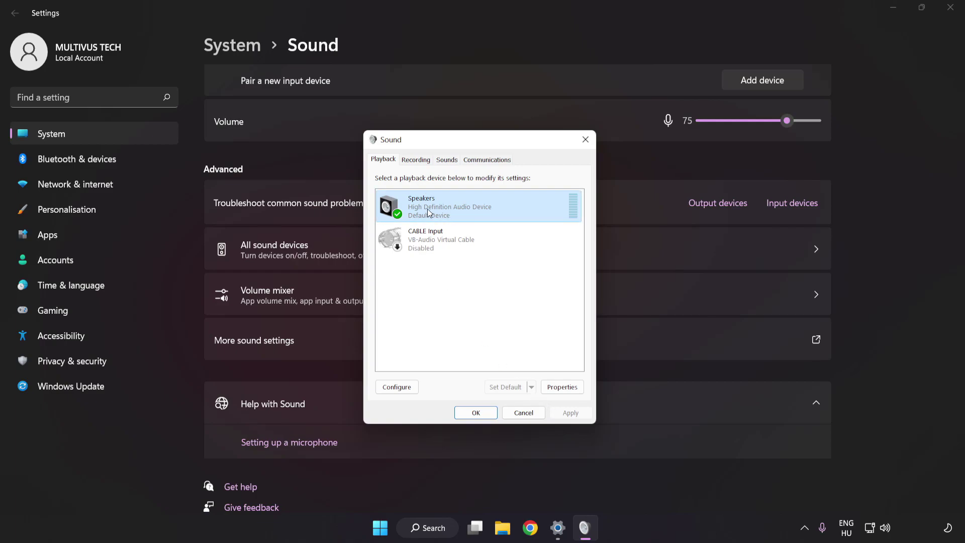
Step: In Speakers Properties, enable Disable all enhancements on the Enhancements tab and apply it
click(567, 393)
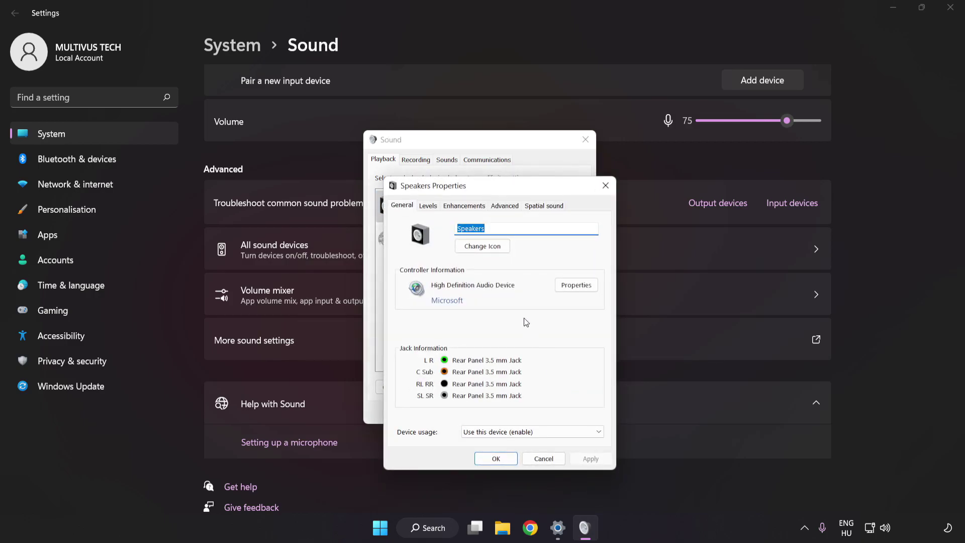
drag(481, 169, 475, 153)
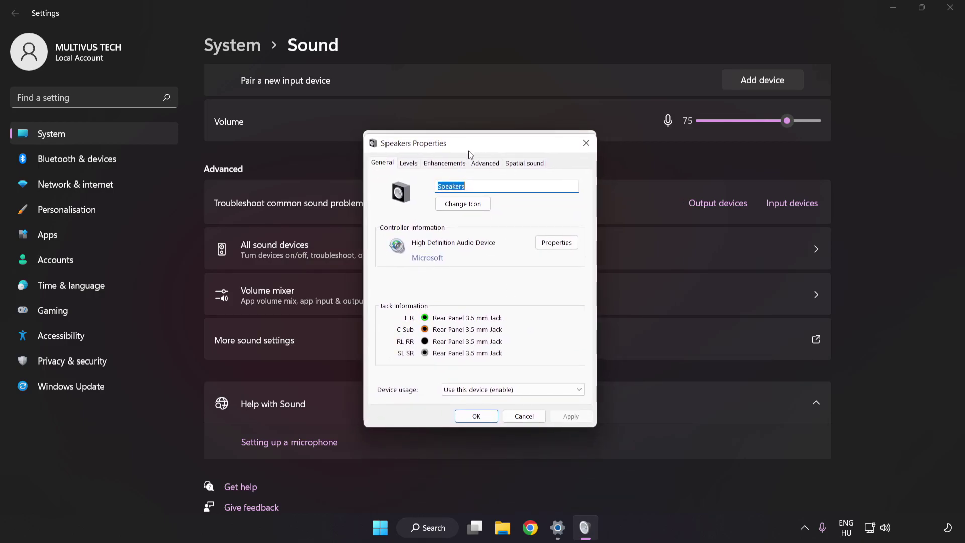
click(436, 165)
click(384, 215)
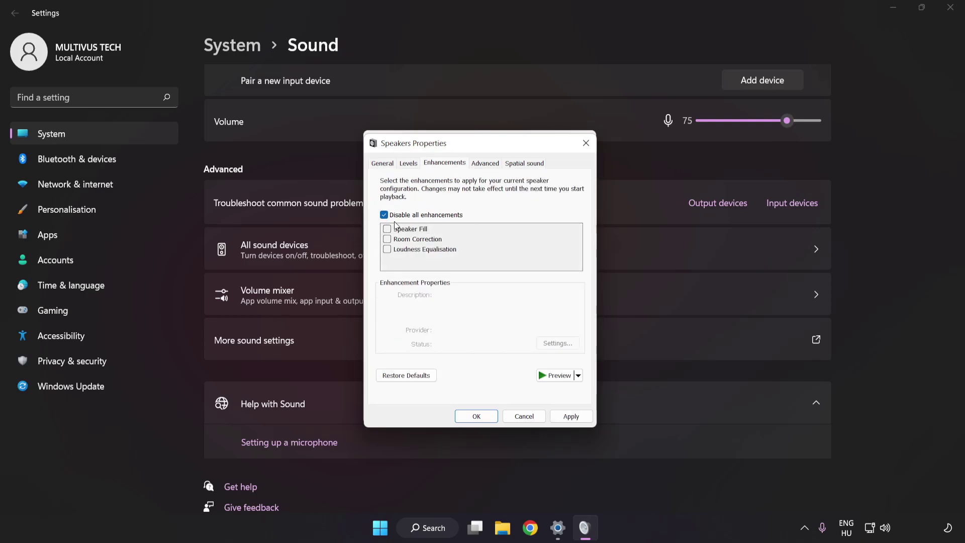
click(571, 416)
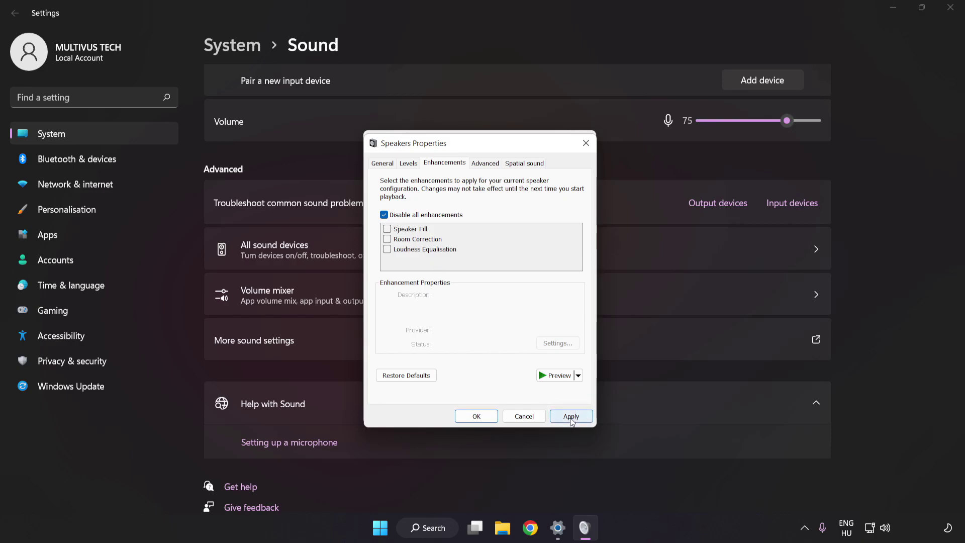
Step: Keep the 16 bit, 48000 Hz (DVD Quality) default format and close both sound dialogs with OK
click(481, 166)
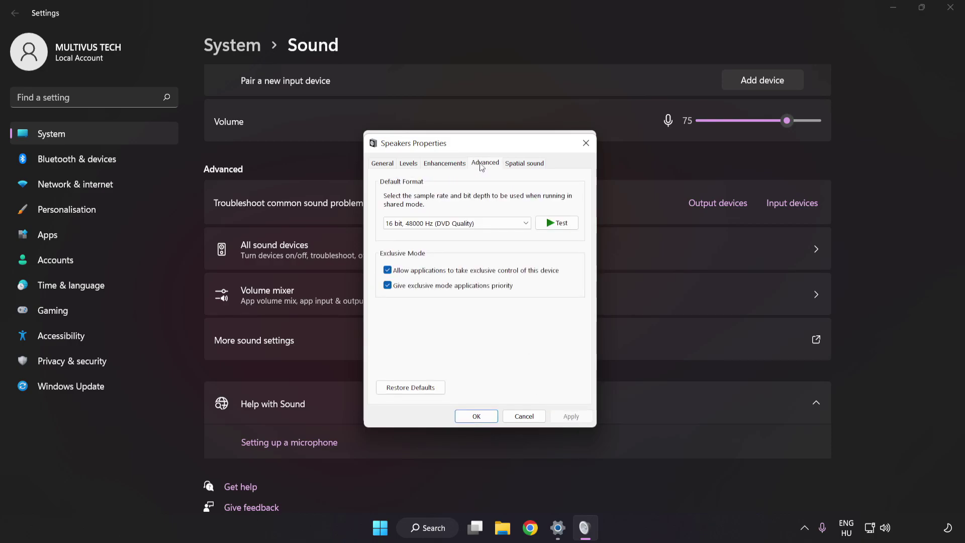
click(484, 225)
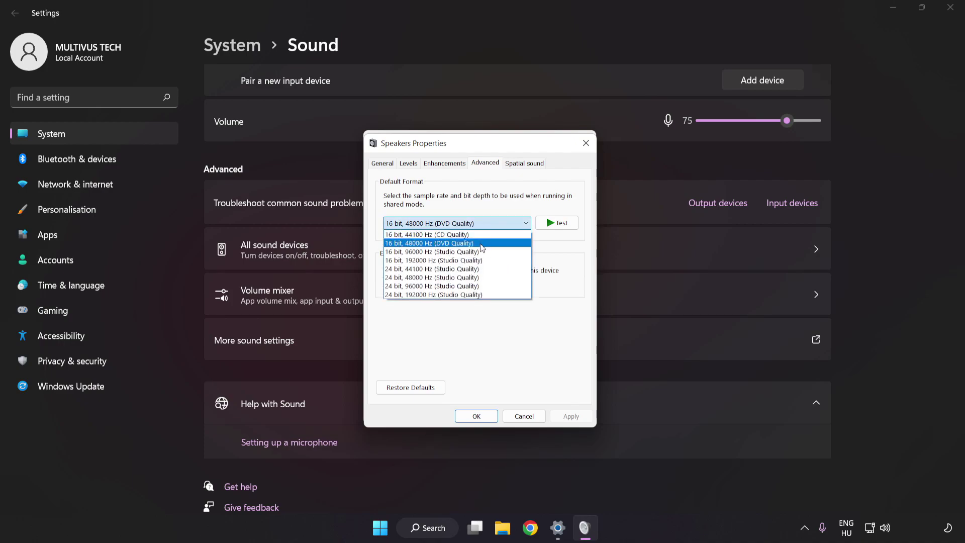
click(482, 243)
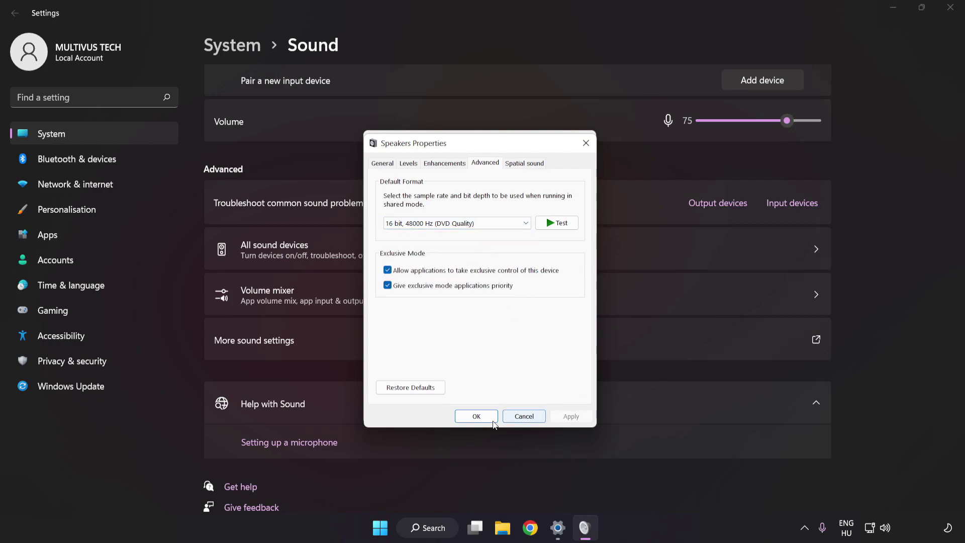
click(476, 417)
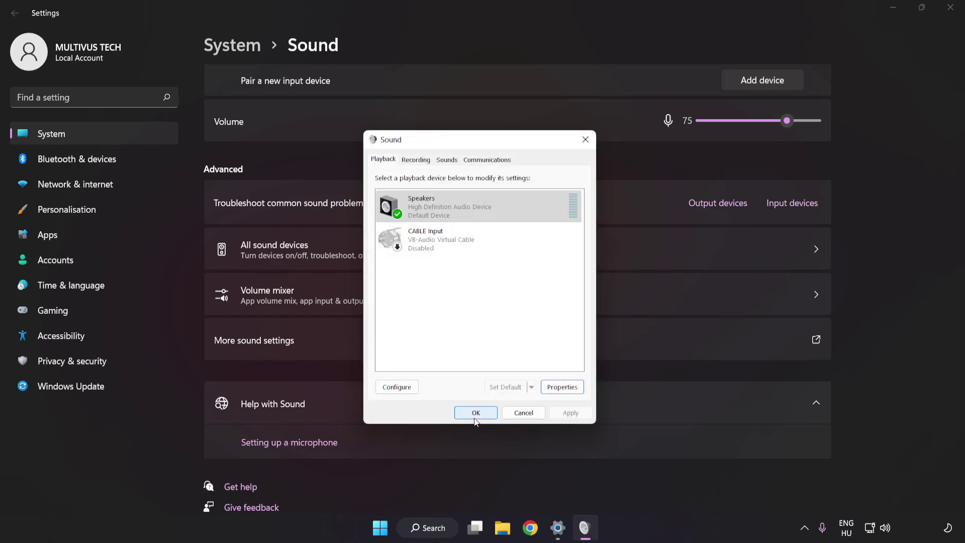
click(475, 416)
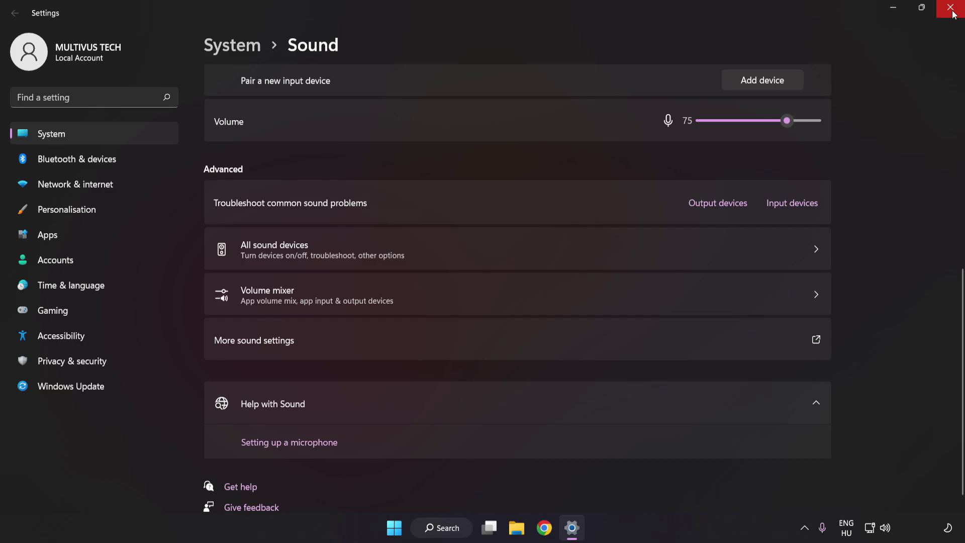
Step: Close the Sound settings window, then bring up the Start menu's power options
click(950, 8)
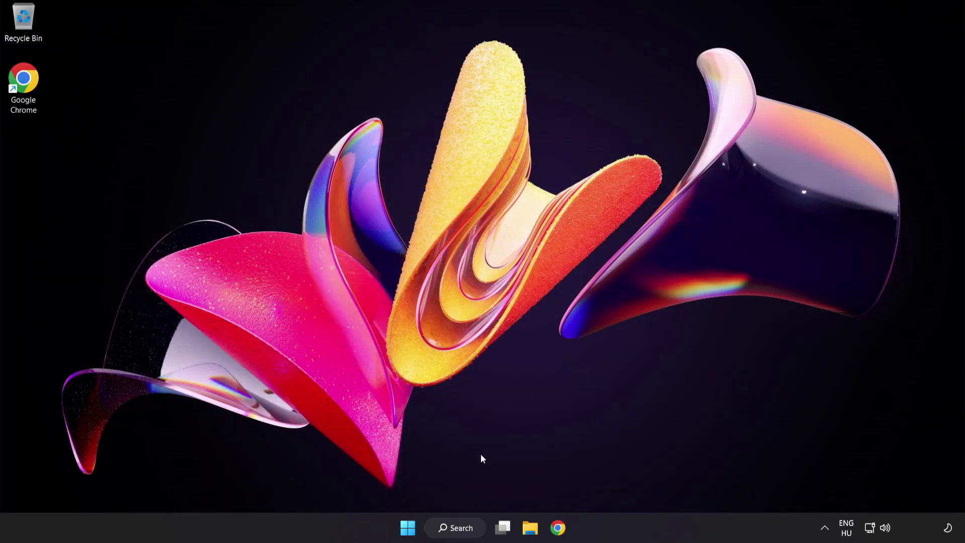
click(406, 528)
click(638, 485)
Step: Search Windows for 'device manager' and launch Device Manager from the best match
click(460, 531)
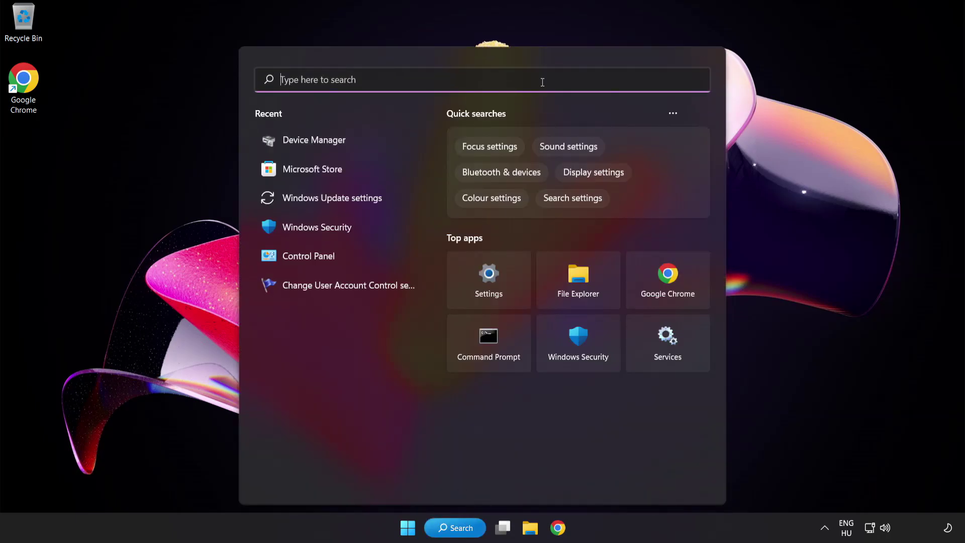
text(device mana)
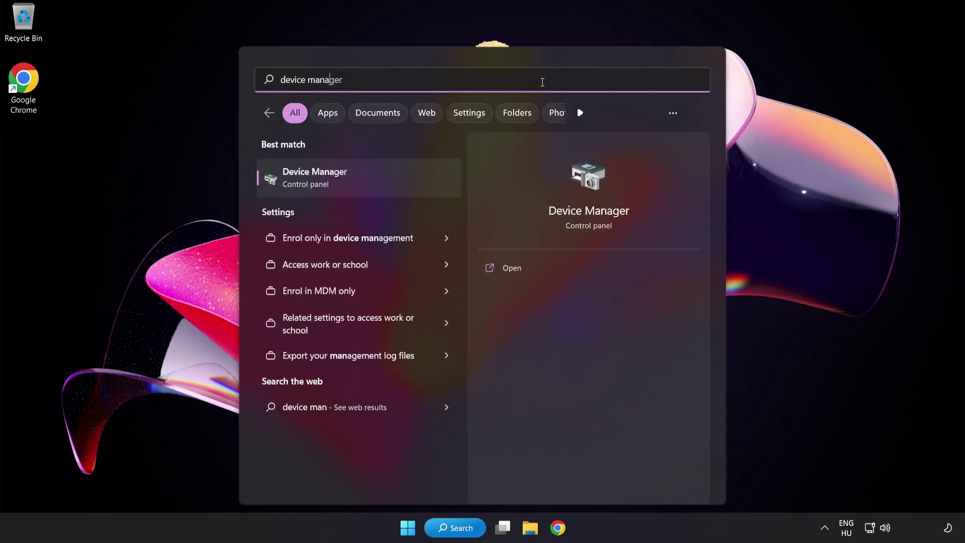
text(ger)
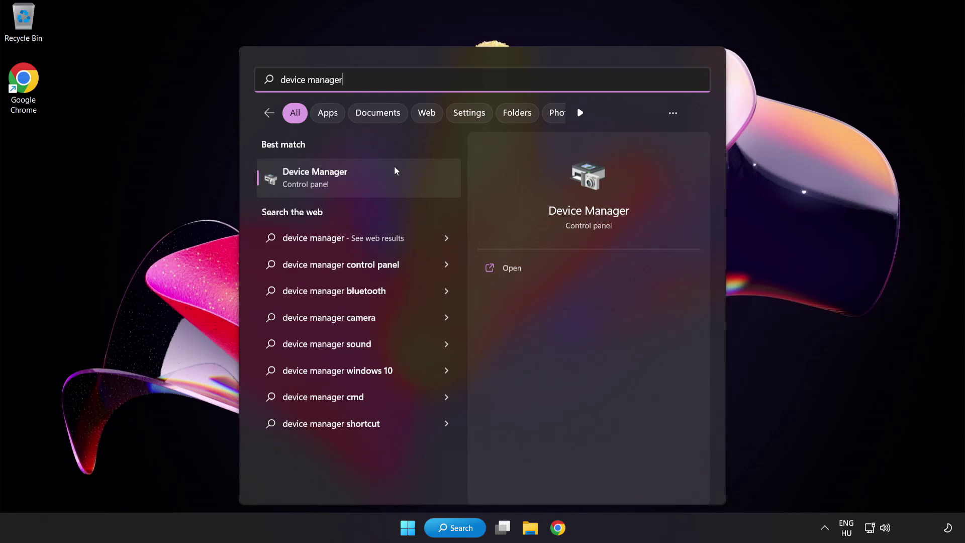
click(375, 179)
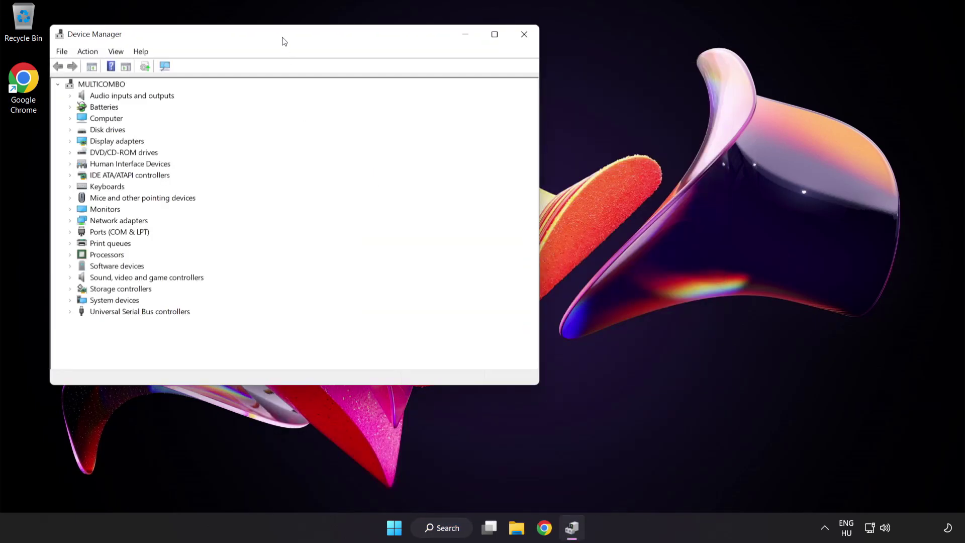
Step: Centre Device Manager, expand Sound, video and game controllers, and bring up High Definition Audio Device's context menu
drag(283, 42, 458, 101)
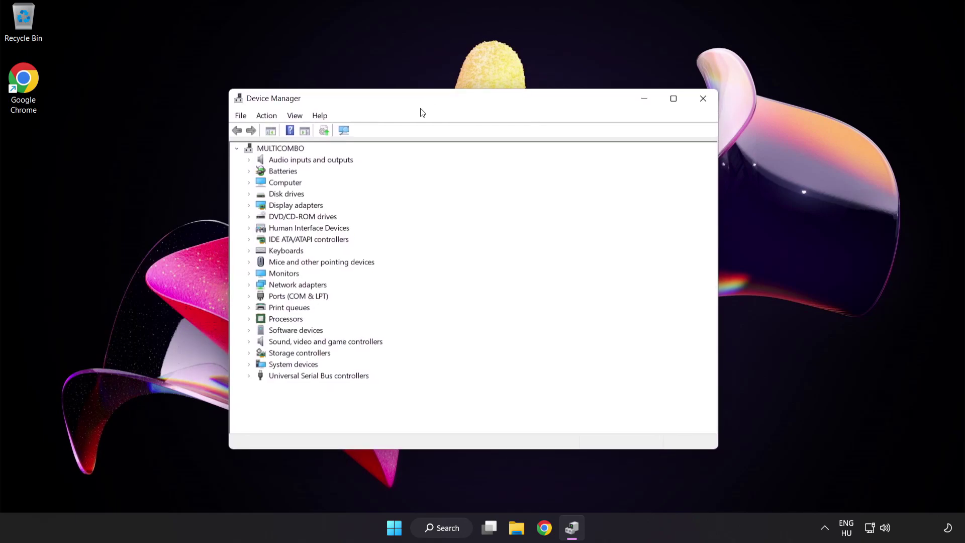
click(263, 343)
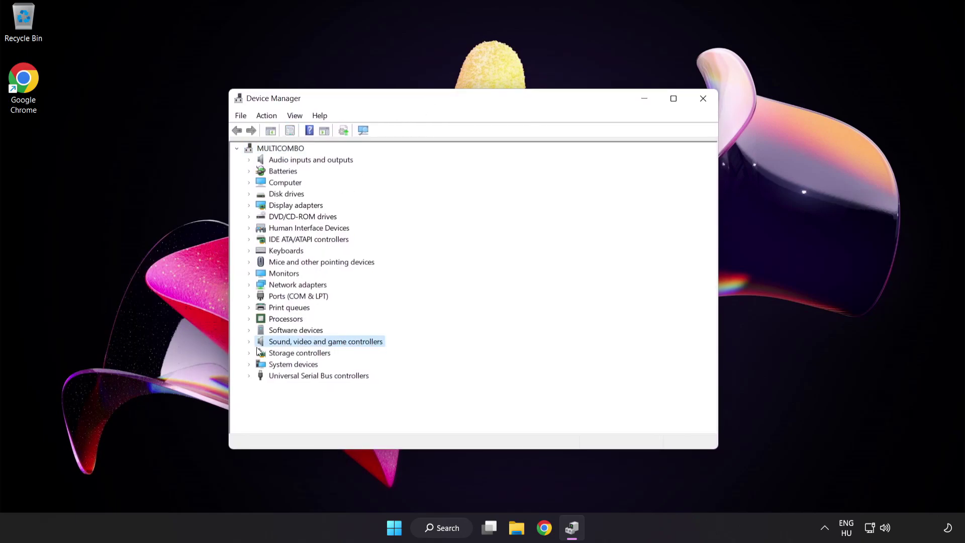
click(249, 344)
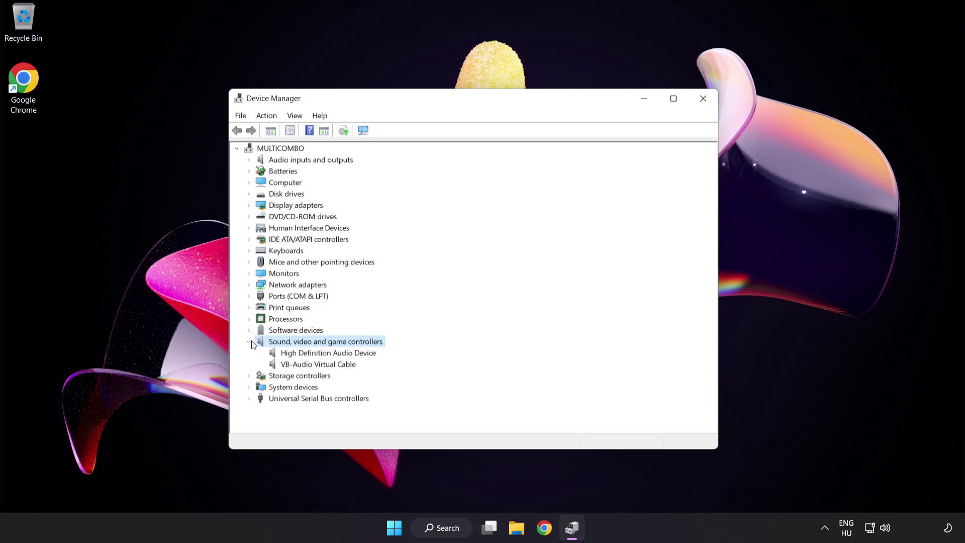
click(292, 352)
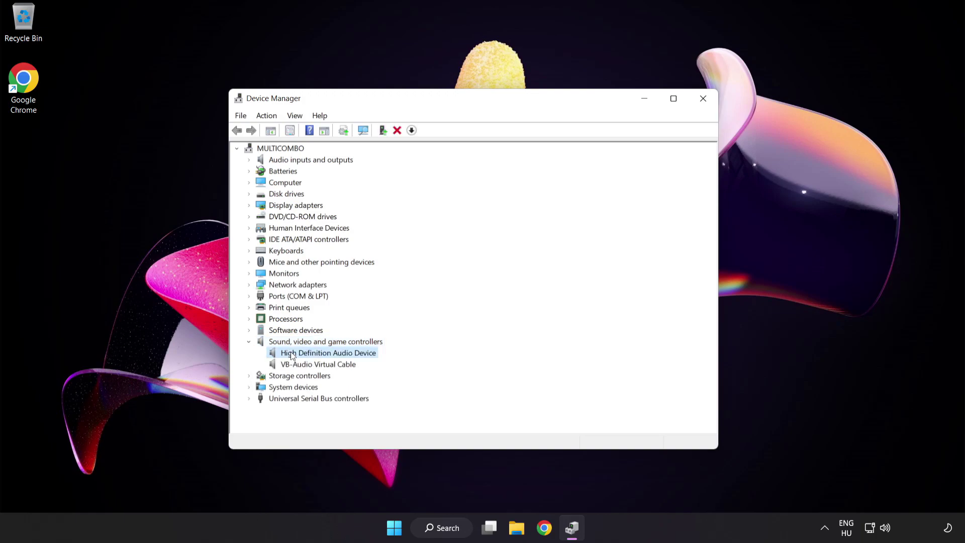
right_click(335, 355)
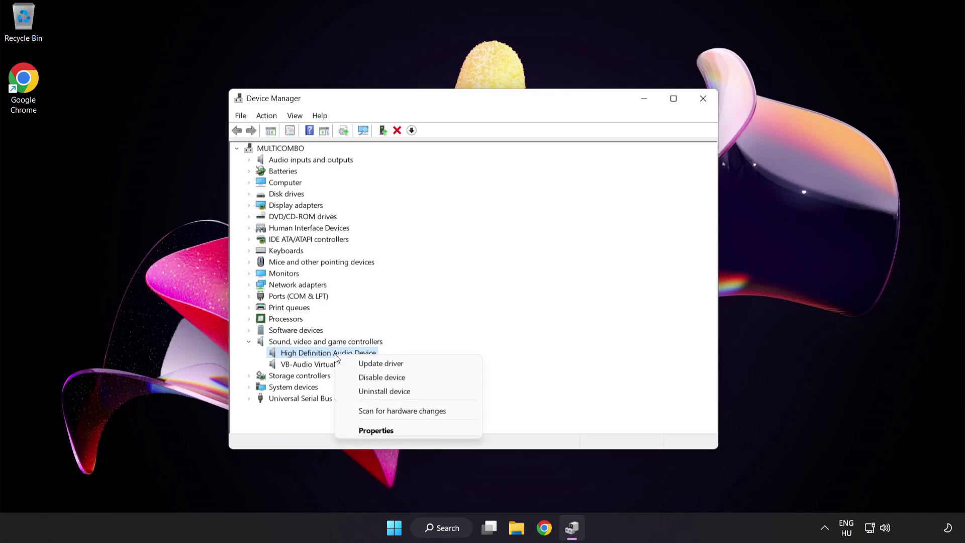
Step: Reinstall the High Definition Audio Device driver from the computer's driver list, accepting the warning
click(413, 369)
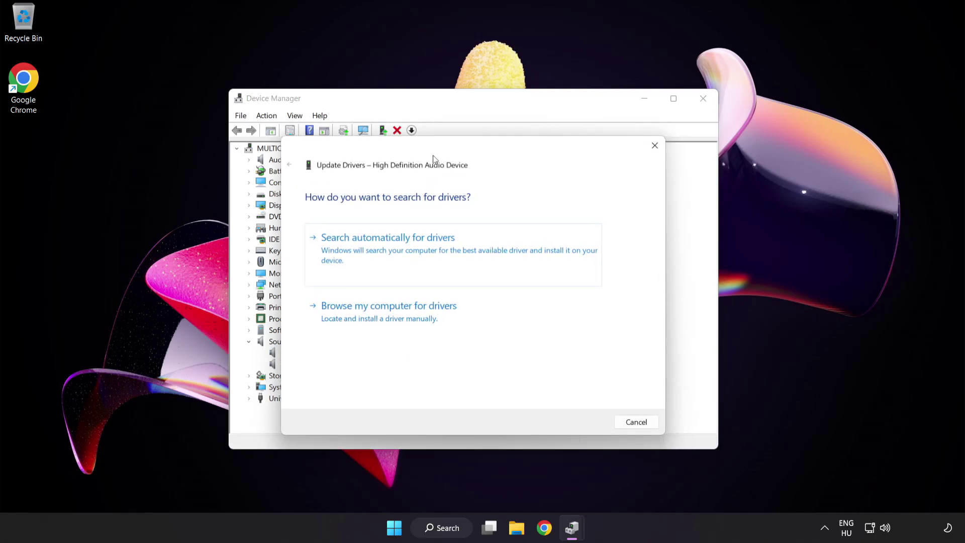
drag(438, 154, 458, 137)
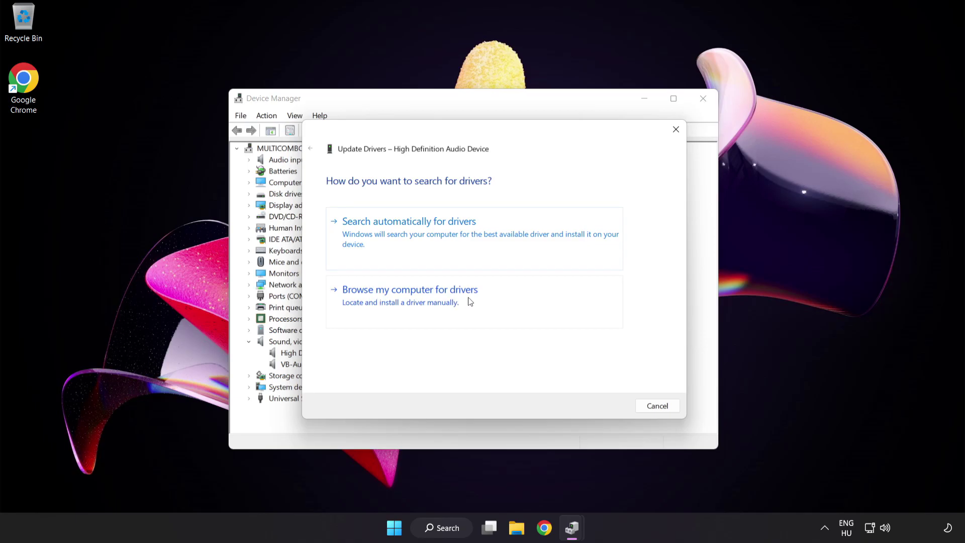
click(435, 306)
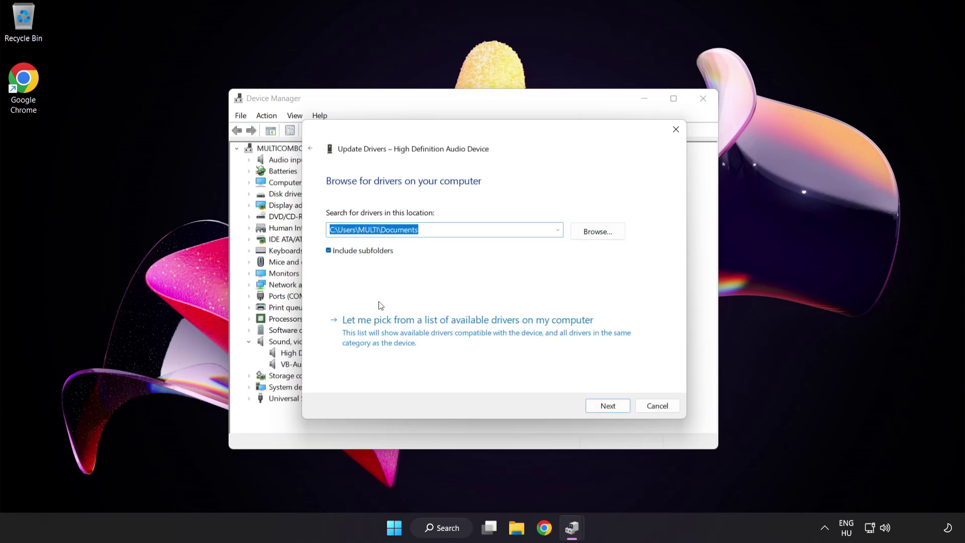
click(425, 339)
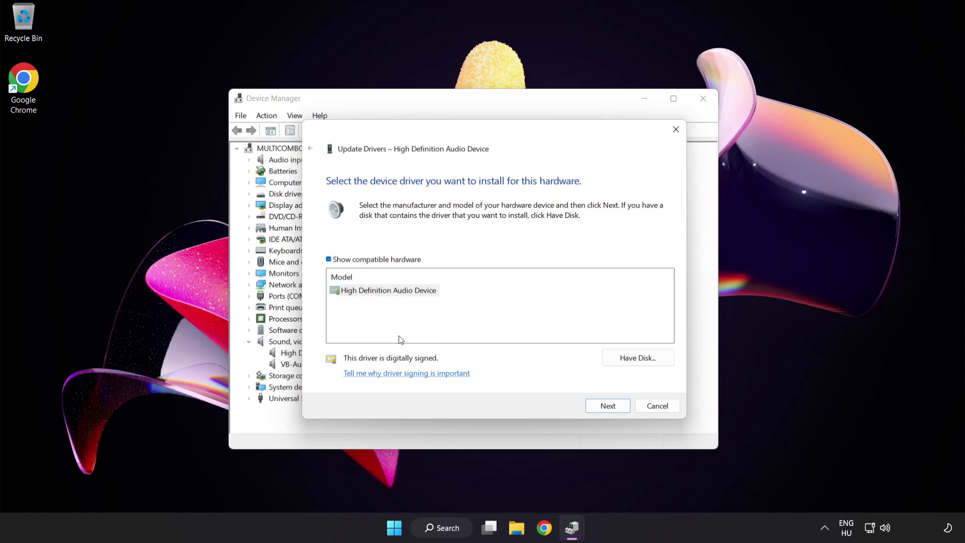
click(354, 294)
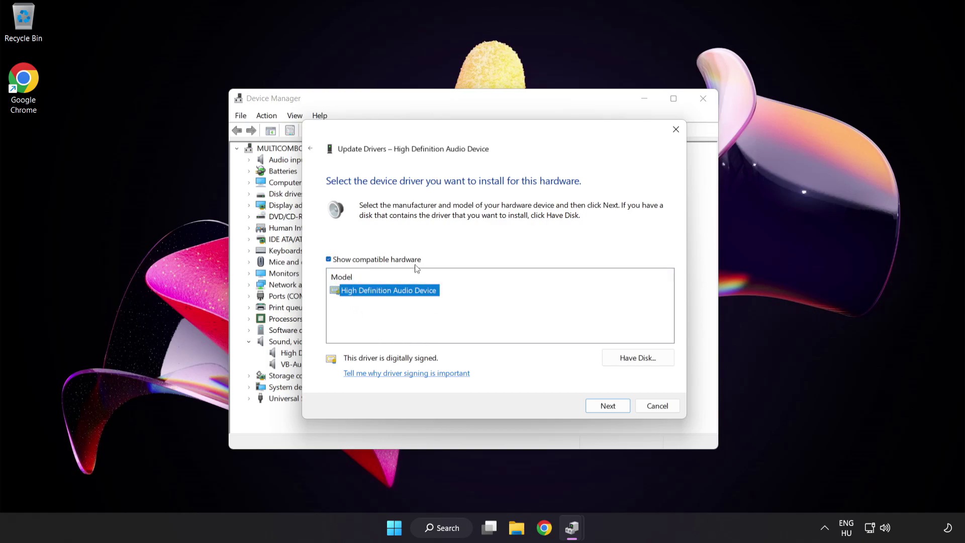
click(614, 408)
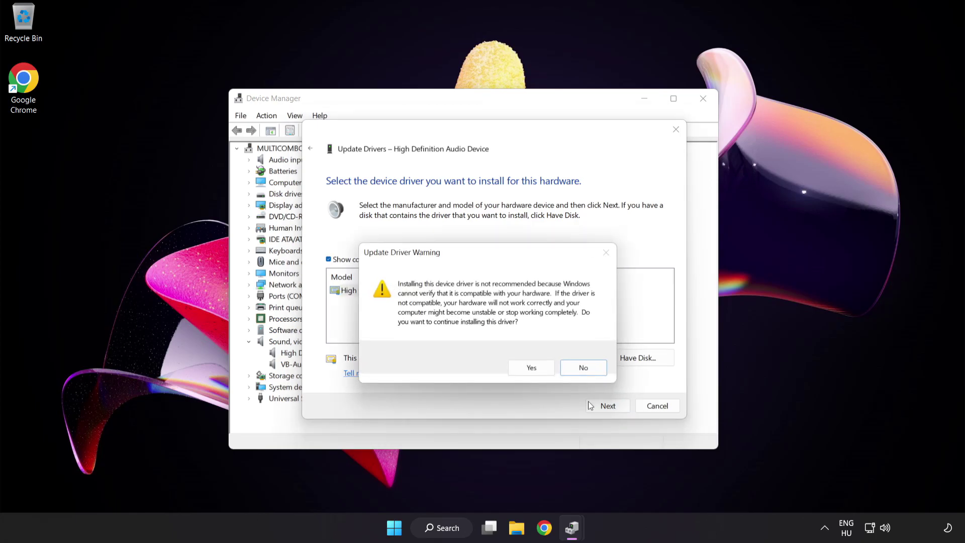
click(533, 370)
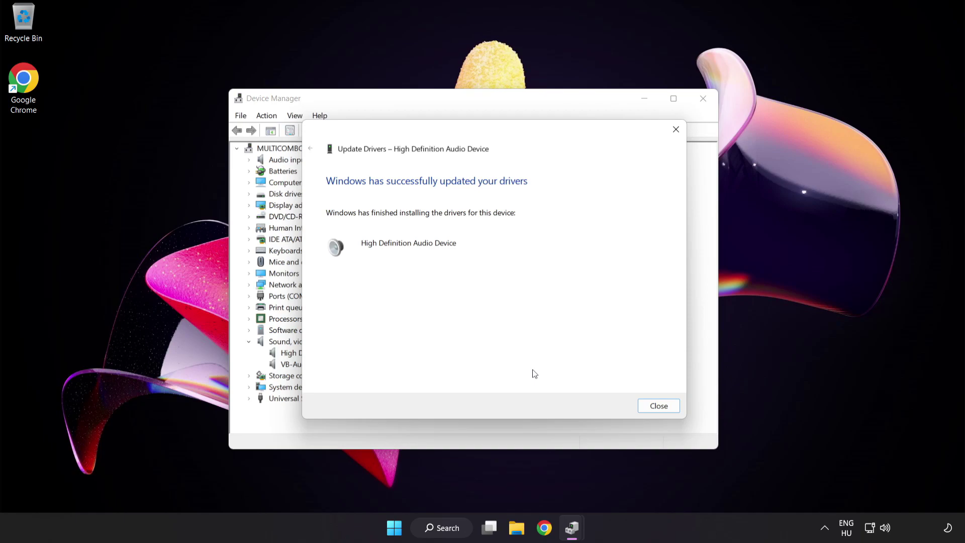
Step: Close the Update Drivers wizard and Device Manager, then bring up the Start power options
click(663, 408)
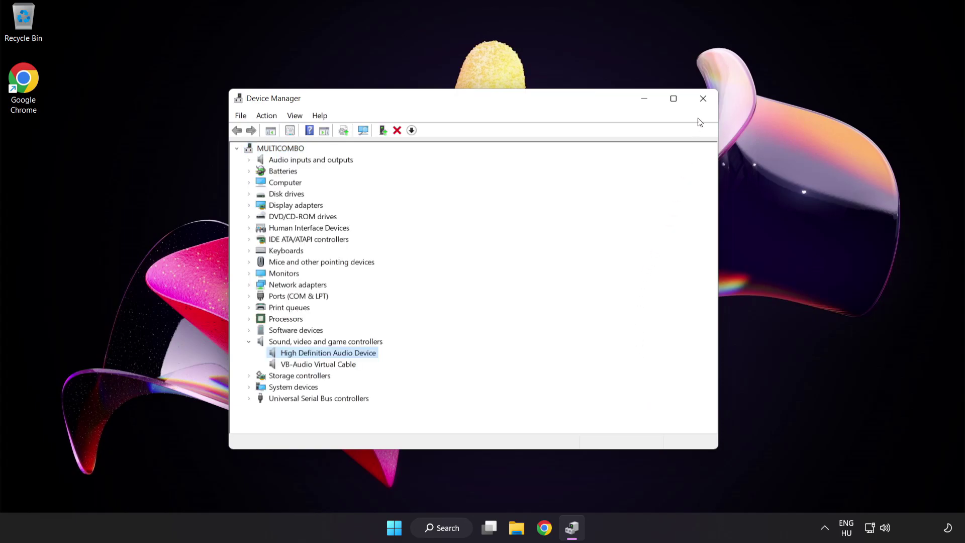
click(703, 98)
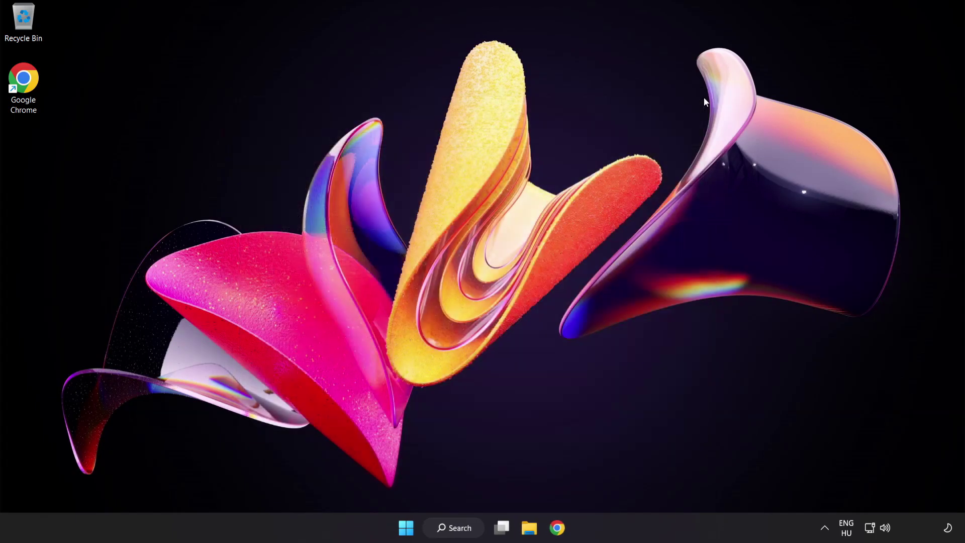
click(410, 528)
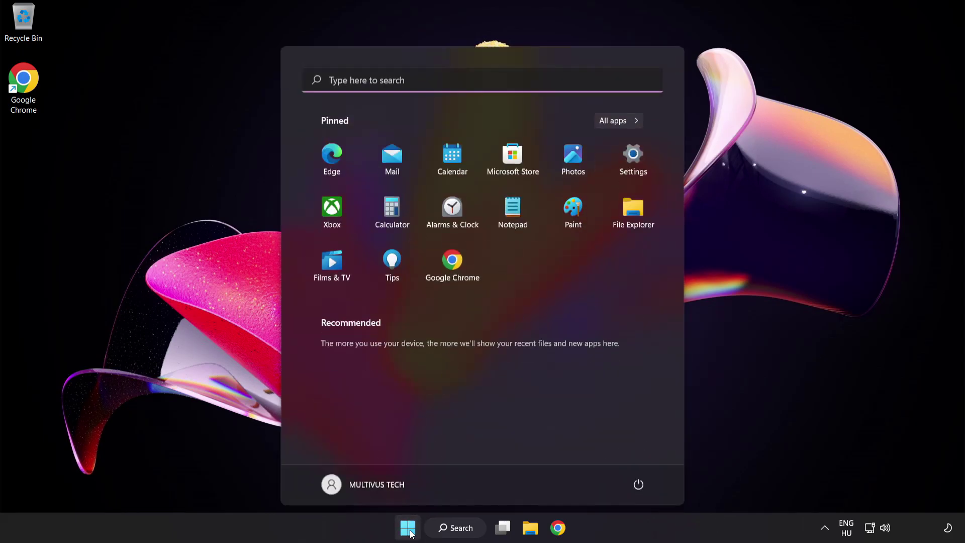
click(649, 481)
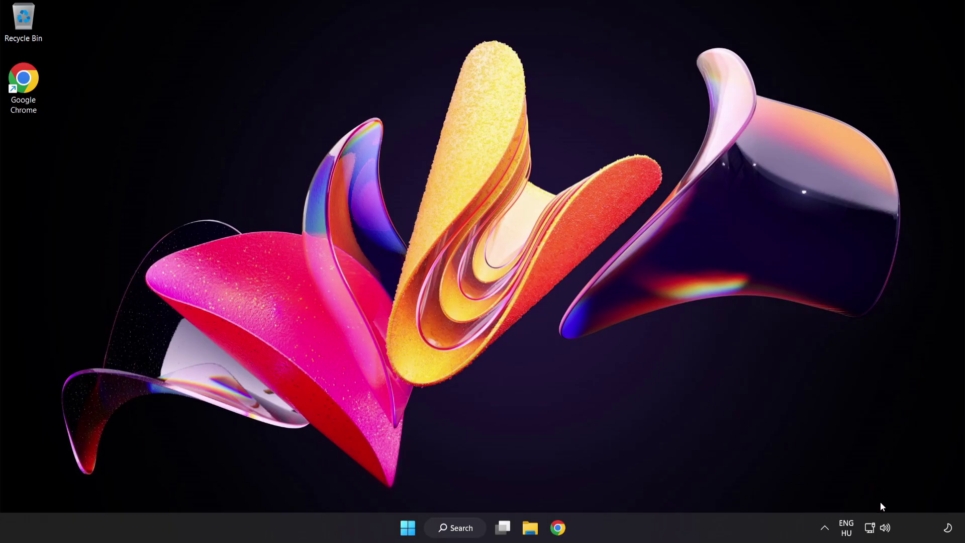
Step: Launch Troubleshoot sound problems from the taskbar speaker icon's shortcut menu
right_click(886, 529)
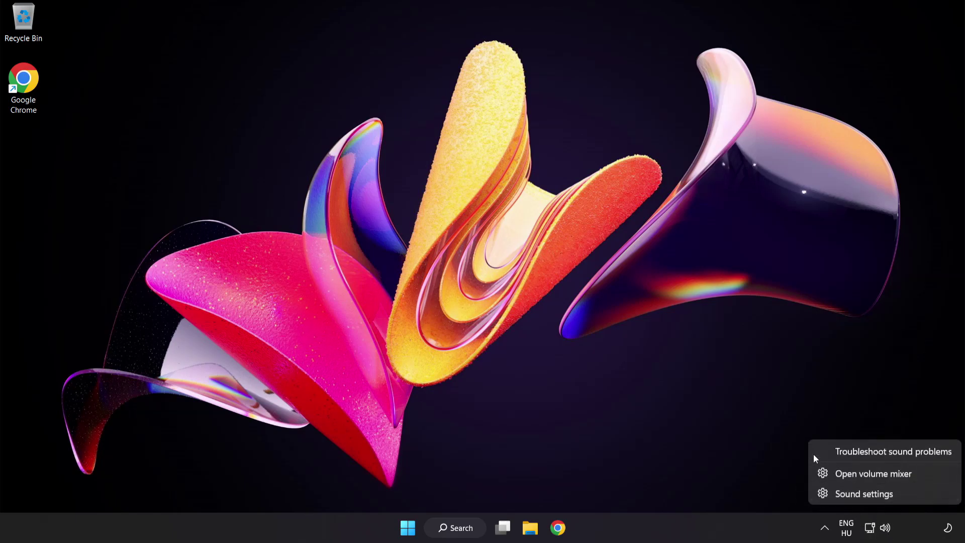
click(898, 451)
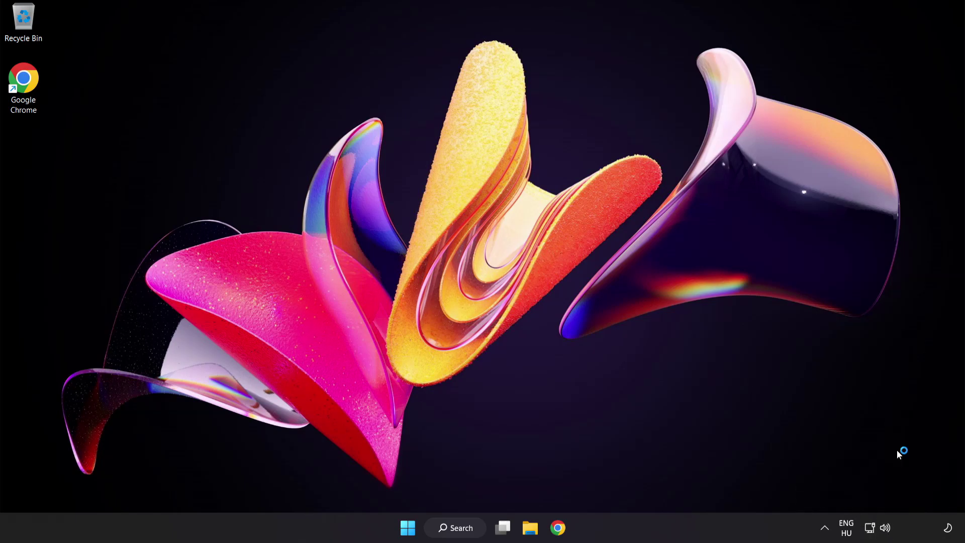